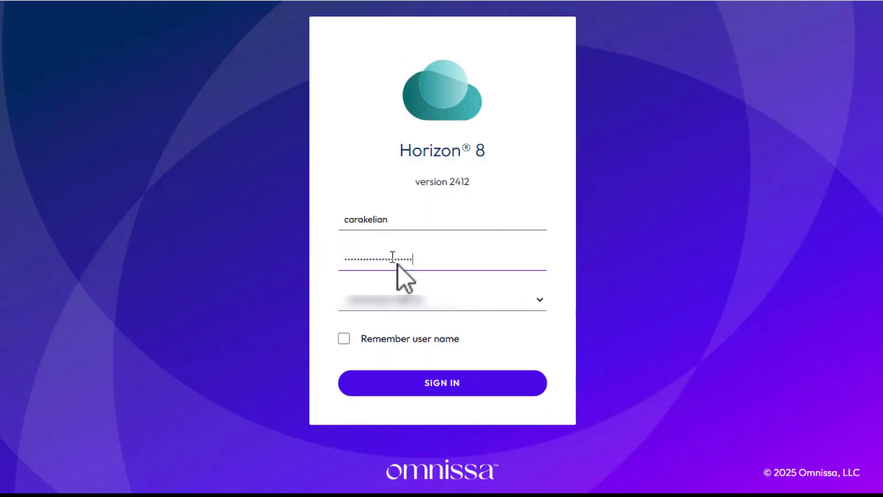
Step: Sign in to the Horizon 8 console with the password, remembering the user name
click(344, 339)
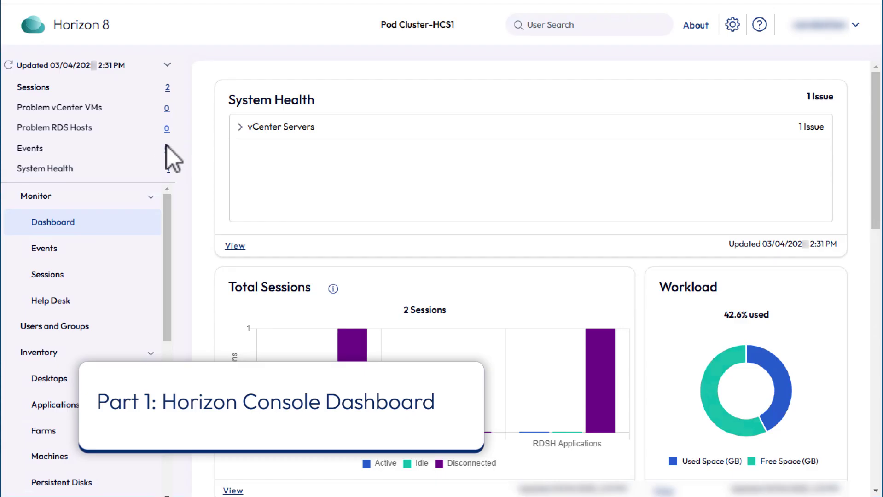
Step: Check the Events and System Health counts, then expand the vCenter Servers issue
mouse_move(167, 148)
mouse_move(168, 165)
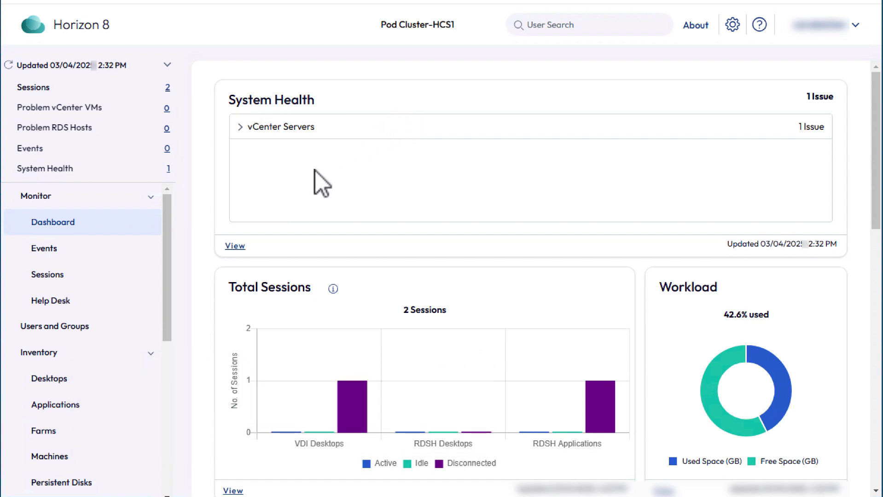
click(239, 129)
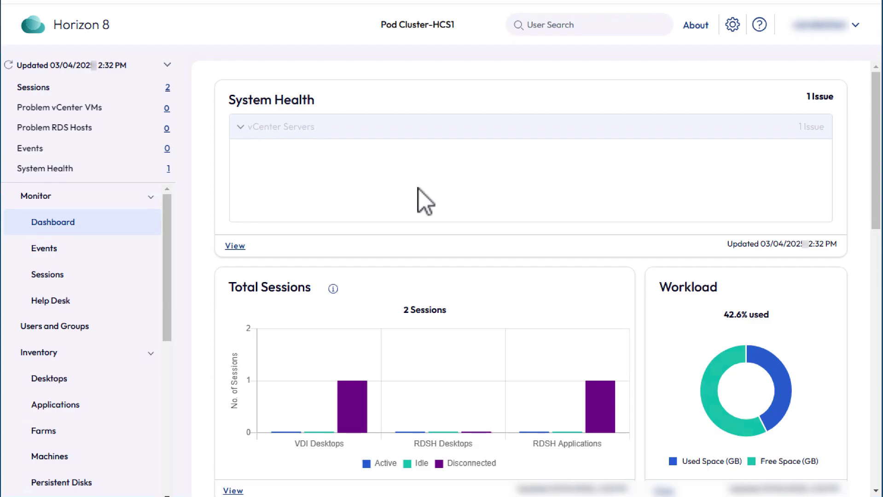
click(237, 247)
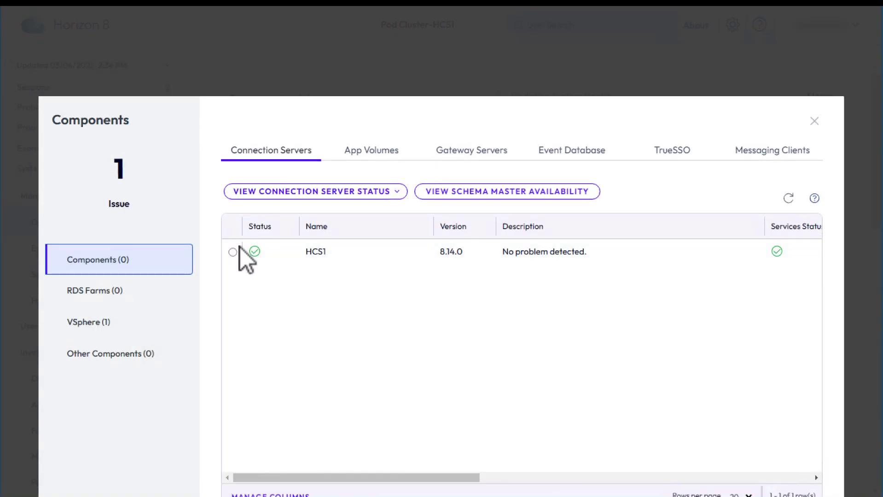
click(101, 294)
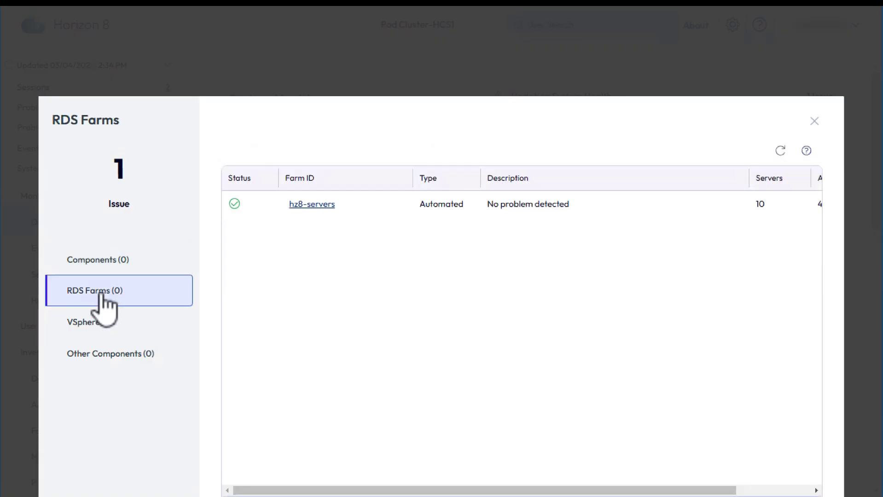
click(97, 324)
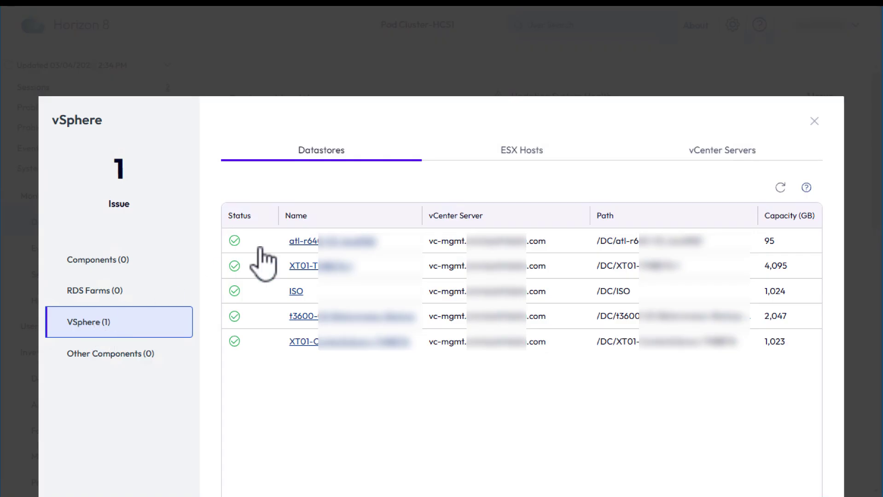
click(524, 154)
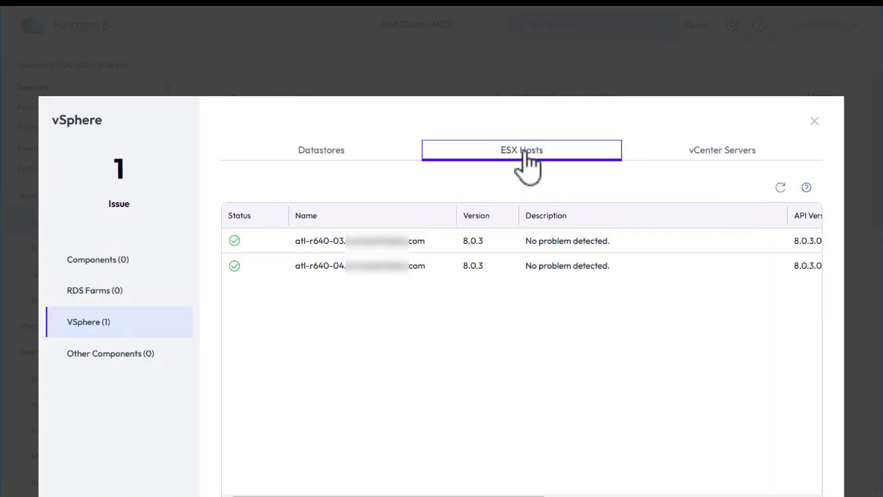
click(709, 157)
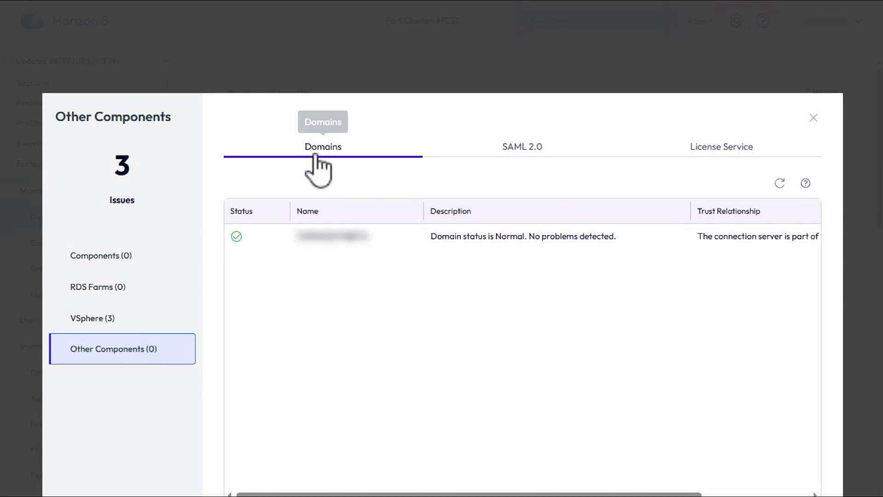
click(522, 147)
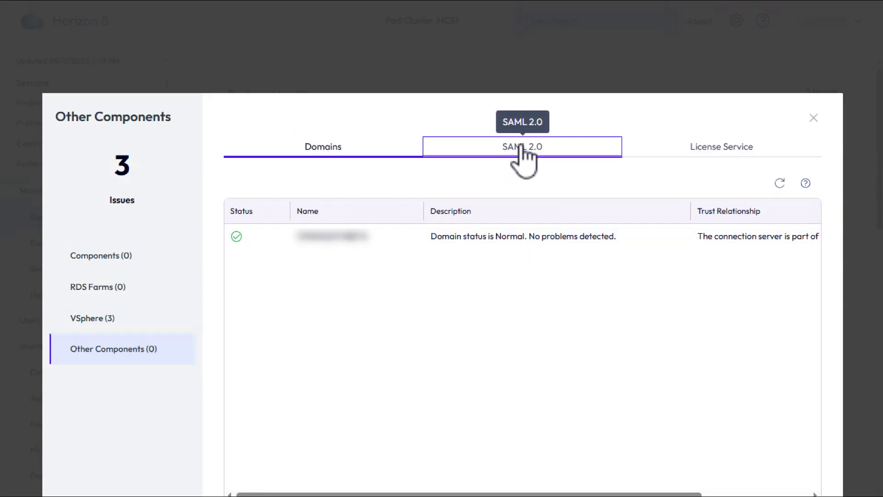
click(702, 154)
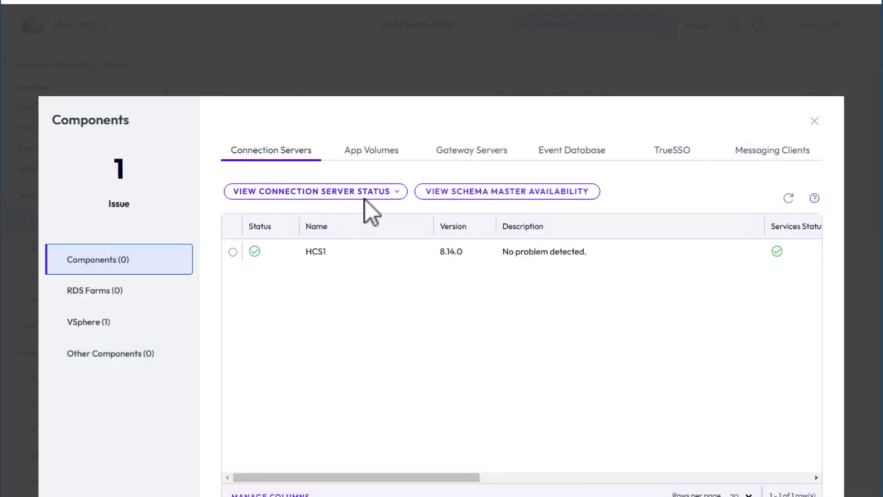
click(377, 156)
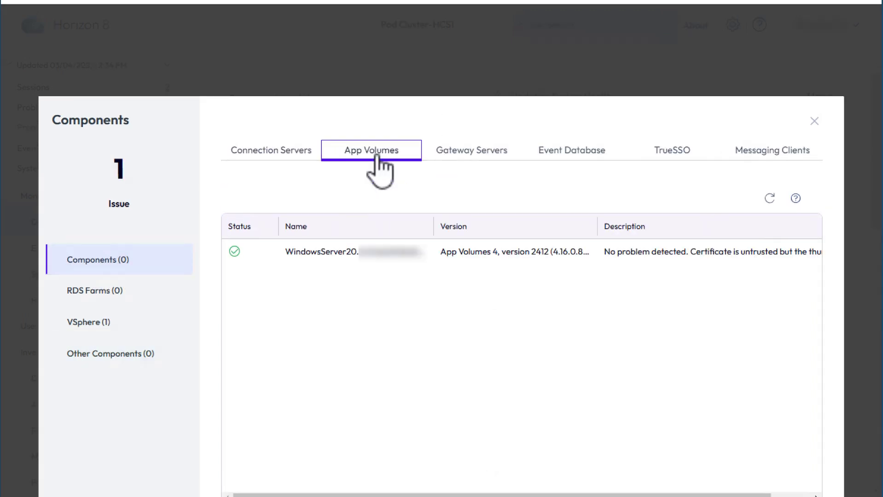
click(471, 159)
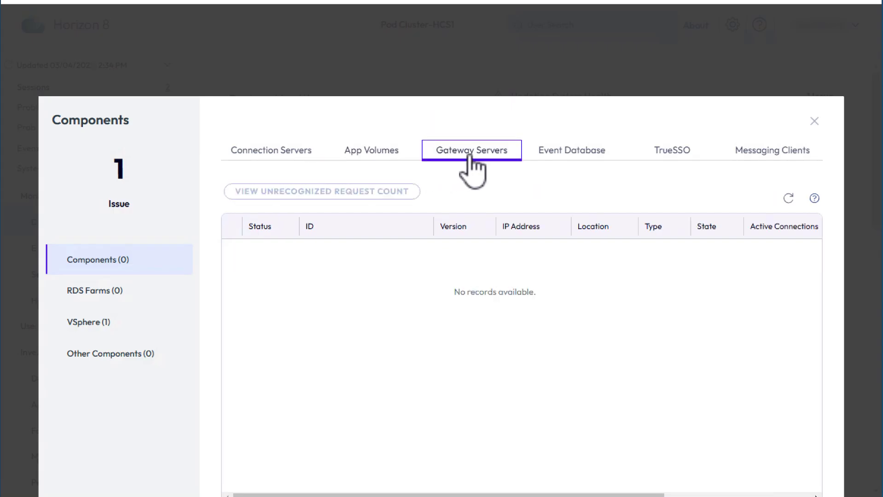
click(576, 159)
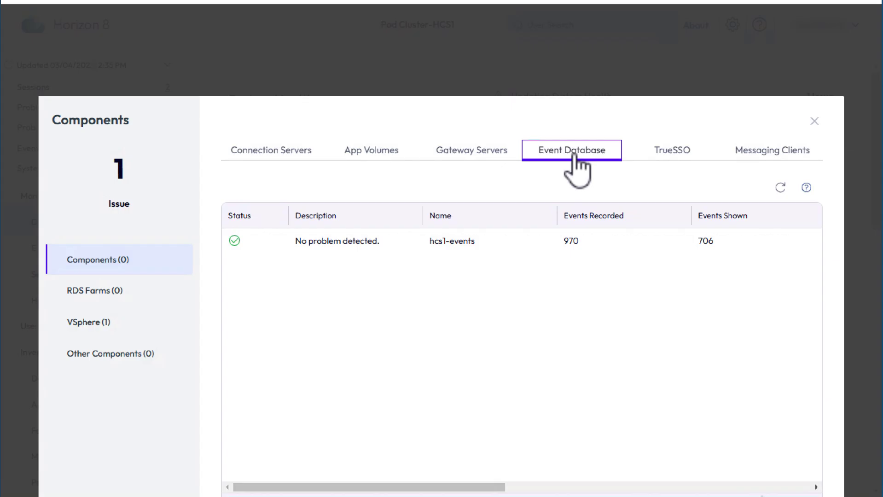
click(671, 155)
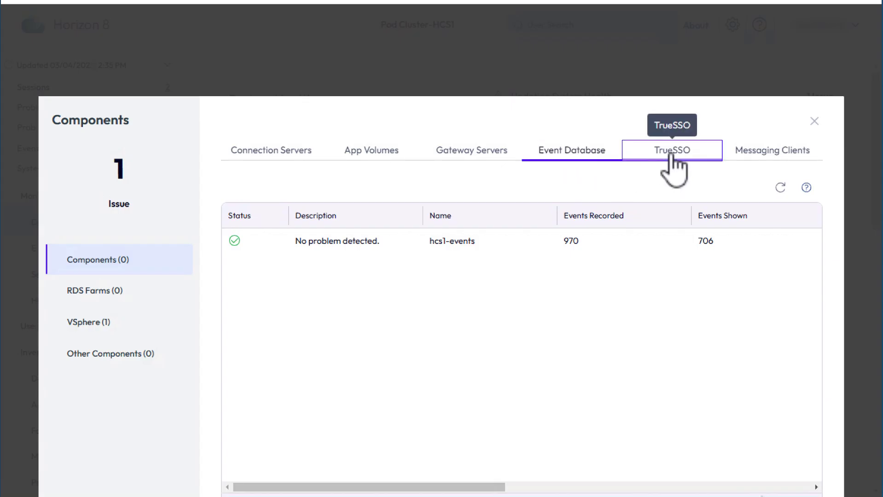
click(758, 159)
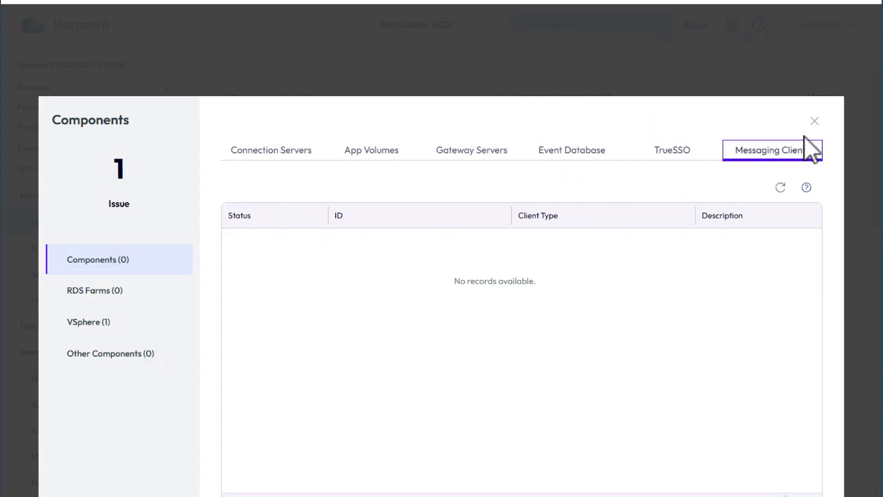
click(814, 122)
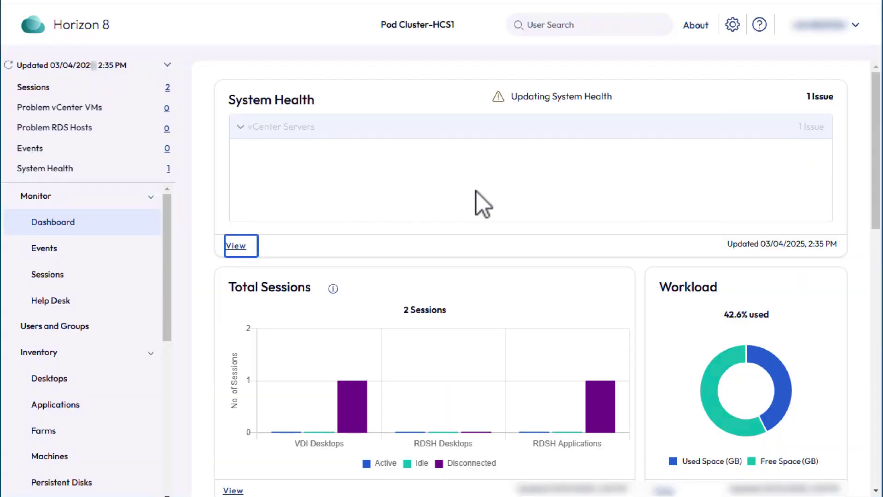
Step: Open Monitor > Sessions and select, then clear, the application and Windows 10 Desktop sessions
click(74, 275)
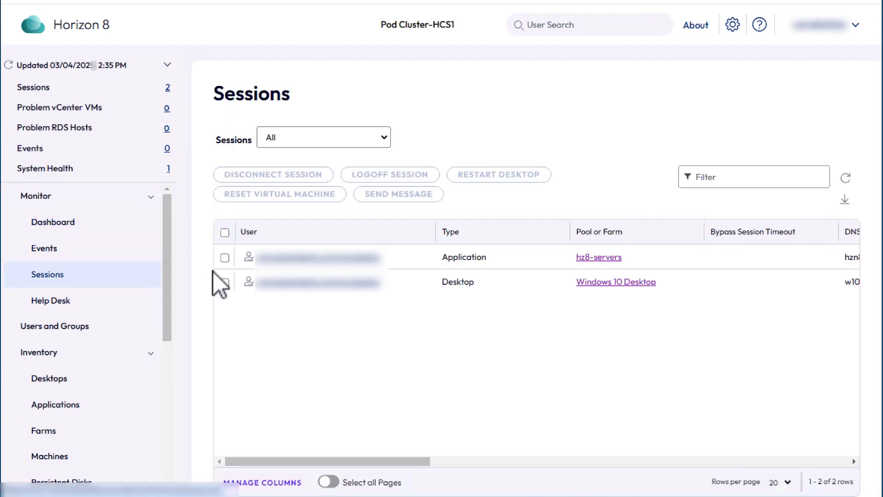
click(225, 258)
click(225, 282)
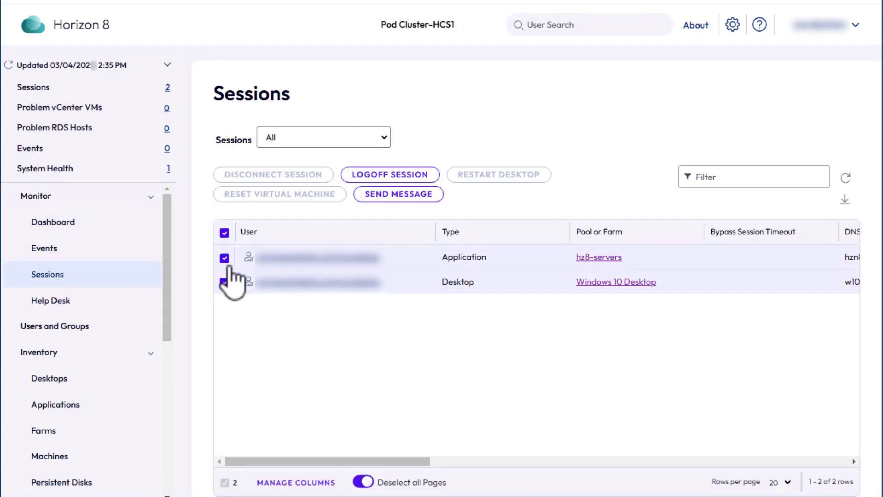
click(224, 258)
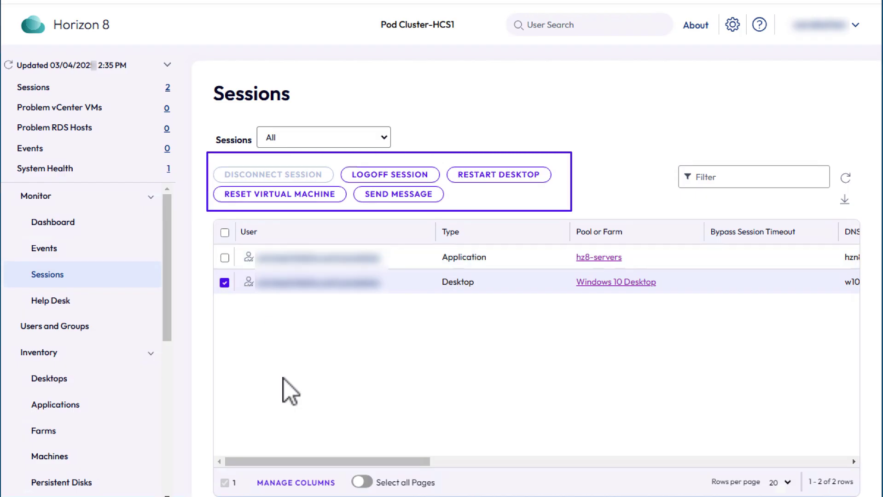
click(225, 282)
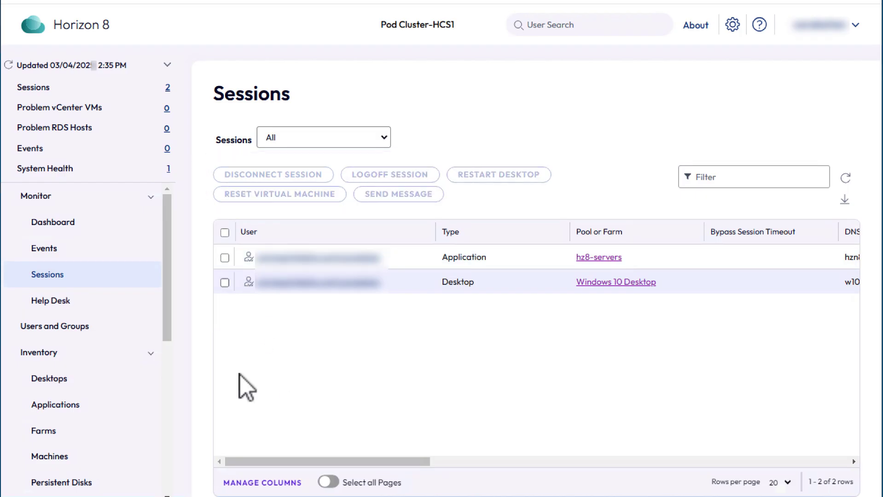
Step: Back on the dashboard, show Machine Status for the RDS Hosts and Others tabs
click(75, 225)
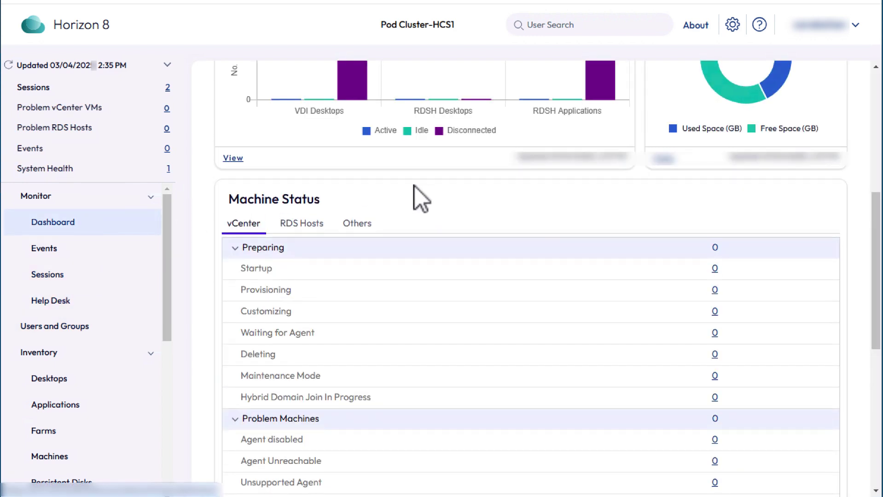
drag(871, 271, 878, 307)
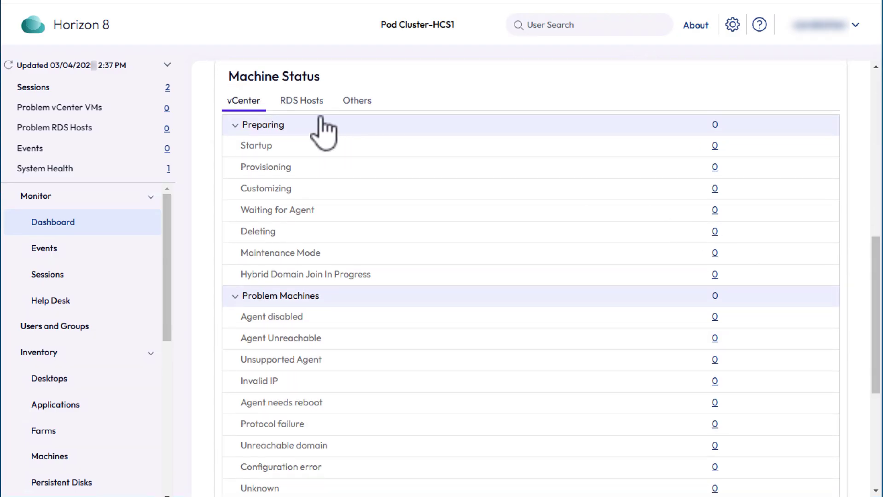
click(302, 101)
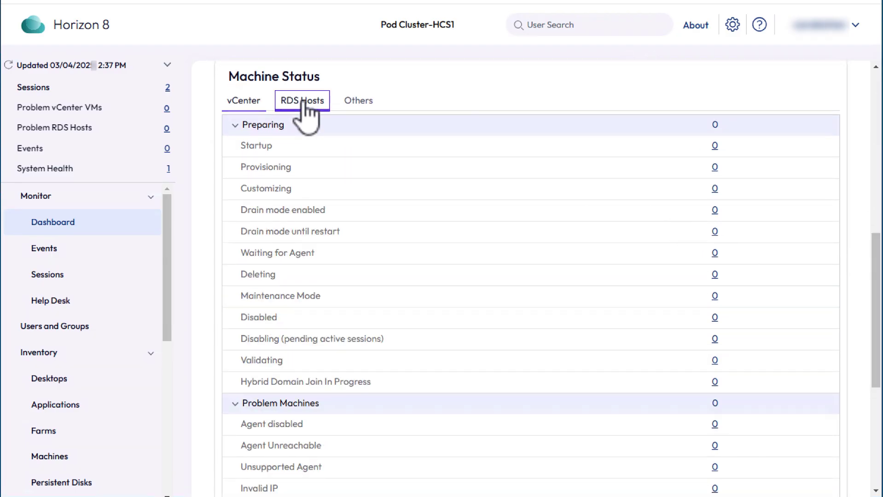
click(364, 102)
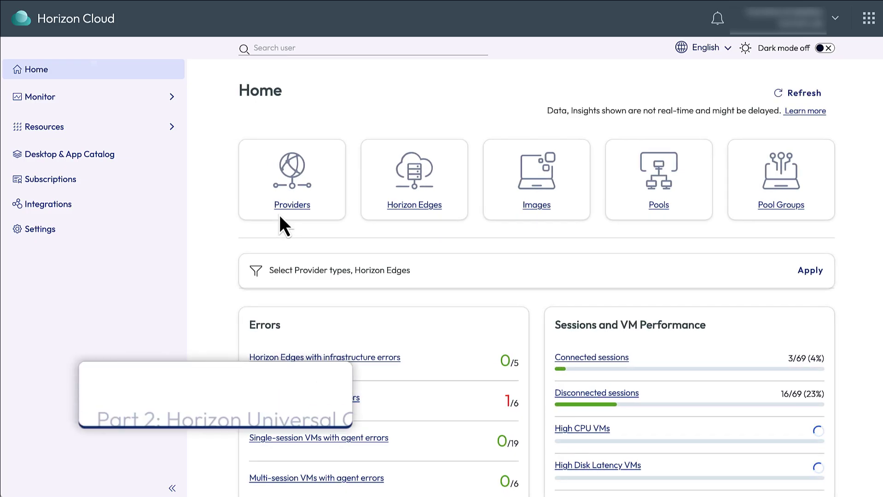
Step: Expand Resources and open Capacity to list the 5 Horizon Edges
click(155, 133)
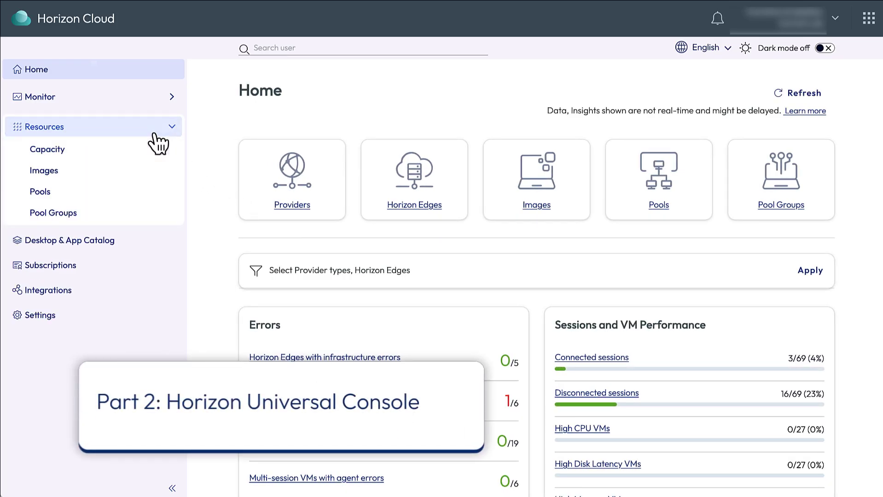
click(143, 150)
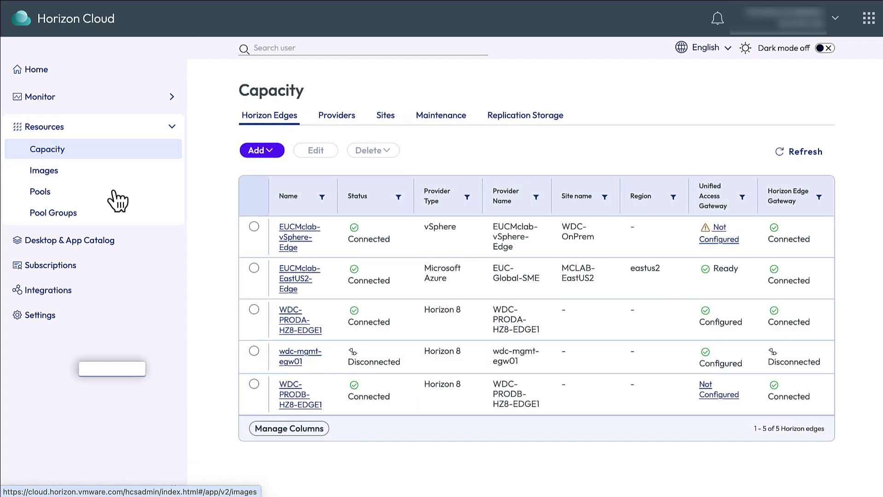
Step: Open edge WDC-PRODA-HZ8-EDGE1's Infrastructure Monitoring listing its connection servers
click(295, 323)
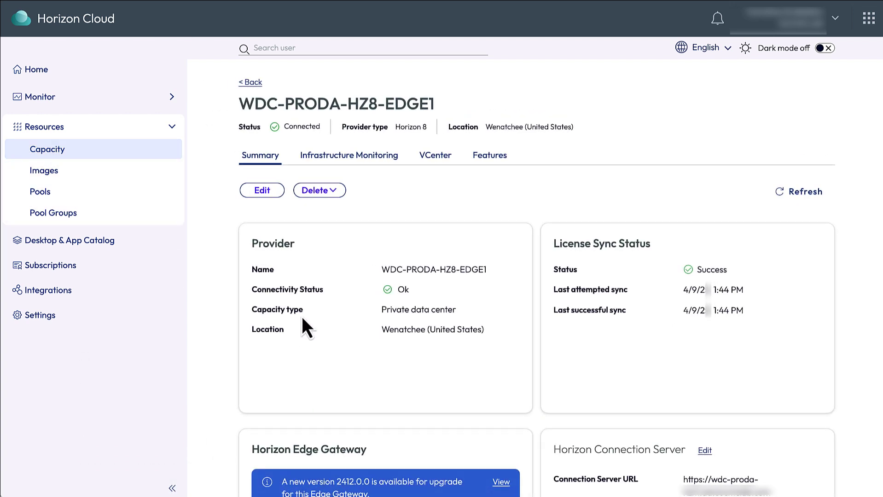
click(361, 167)
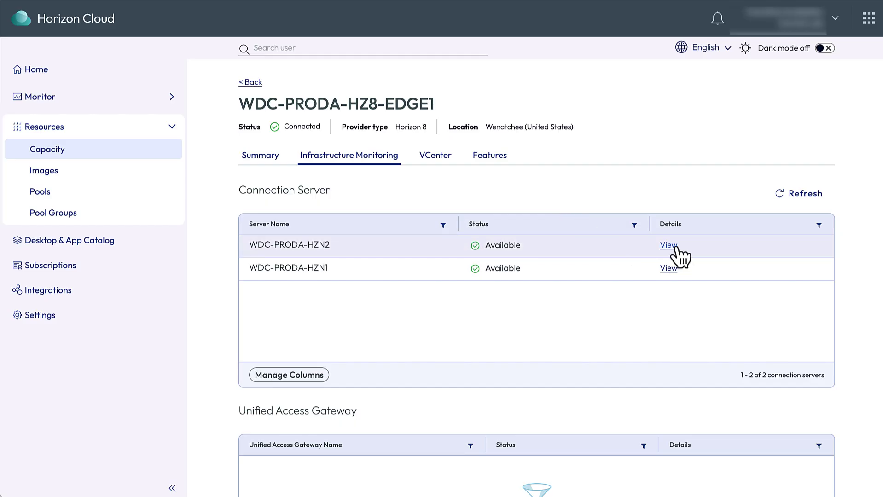
Step: Review WDC-PRODA-HZN2's last-4-hours CPU and memory chart and its 22 service statuses
click(674, 247)
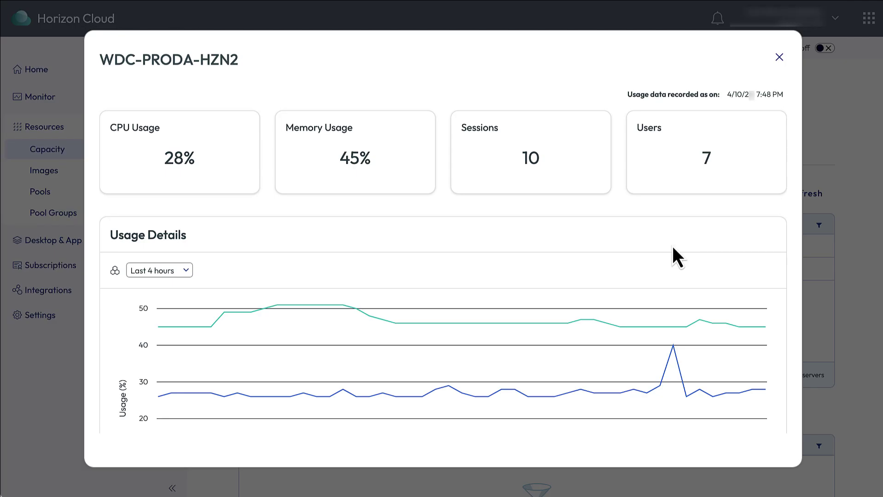
scroll(671, 247, down, 2)
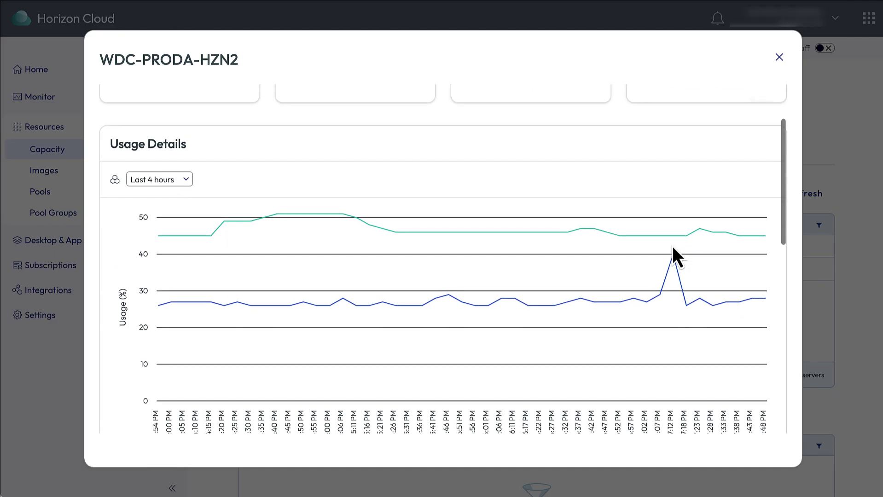
scroll(672, 246, down, 1)
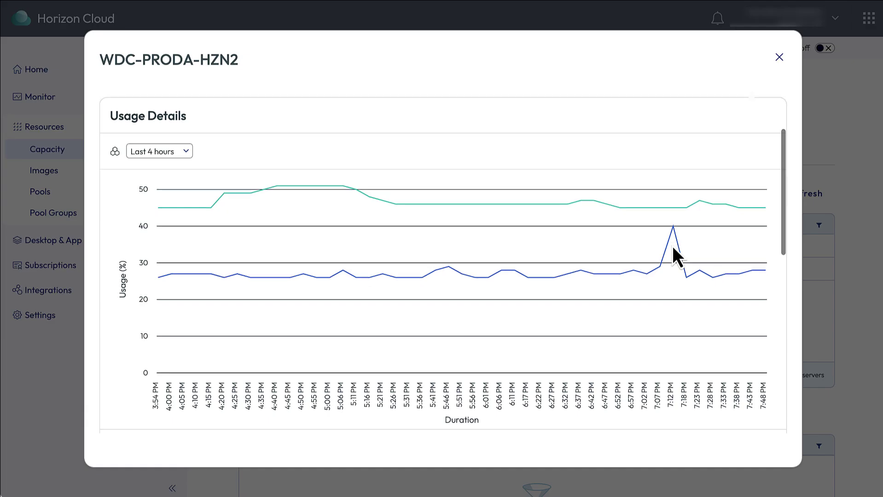
click(186, 153)
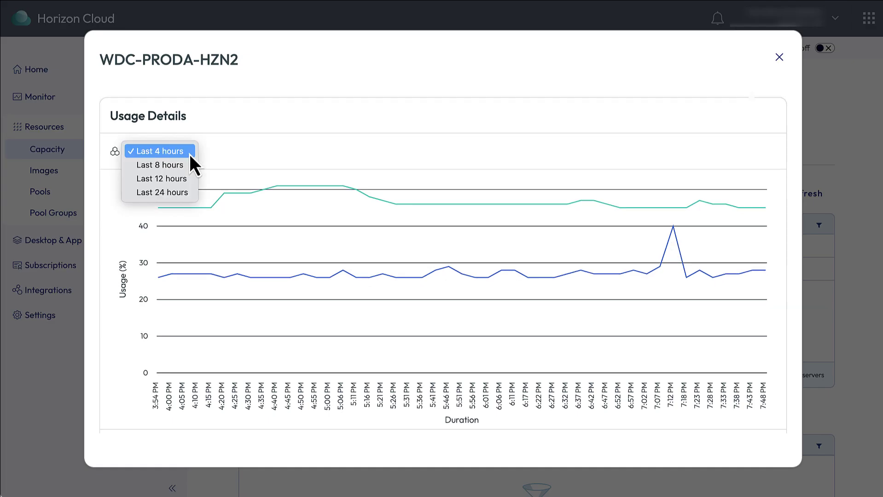
click(286, 164)
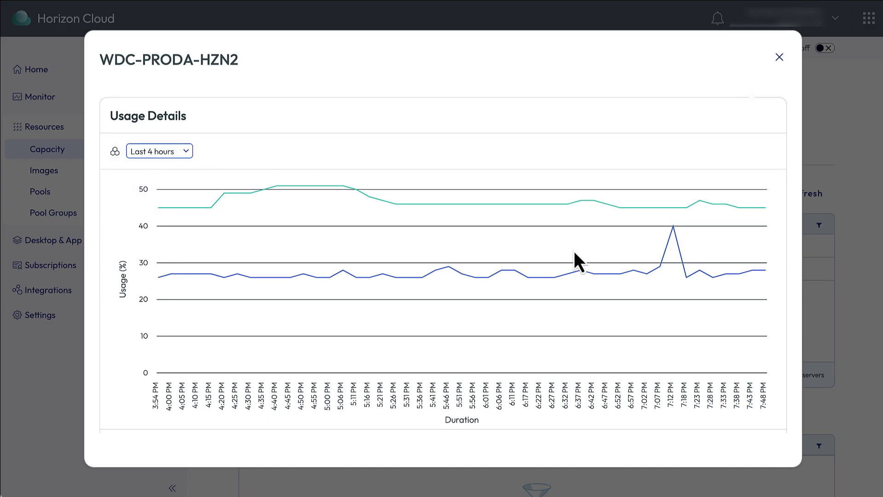
scroll(629, 344, down, 3)
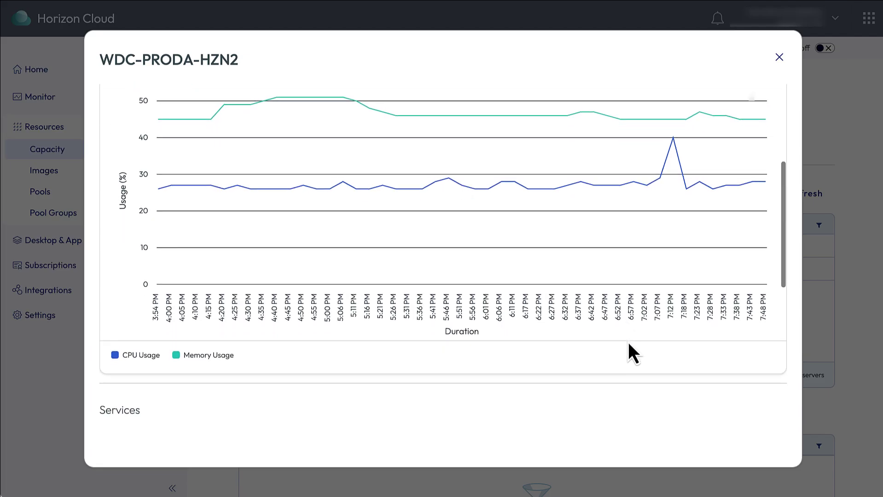
scroll(628, 344, down, 4)
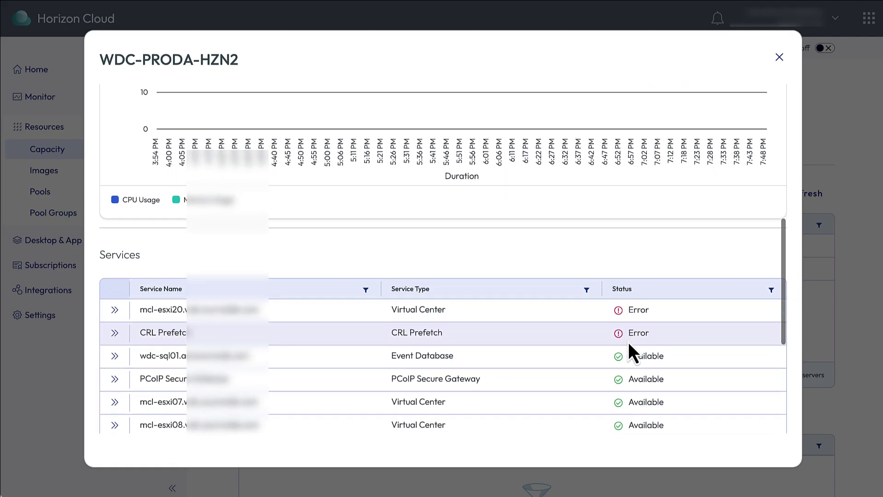
scroll(627, 342, down, 2)
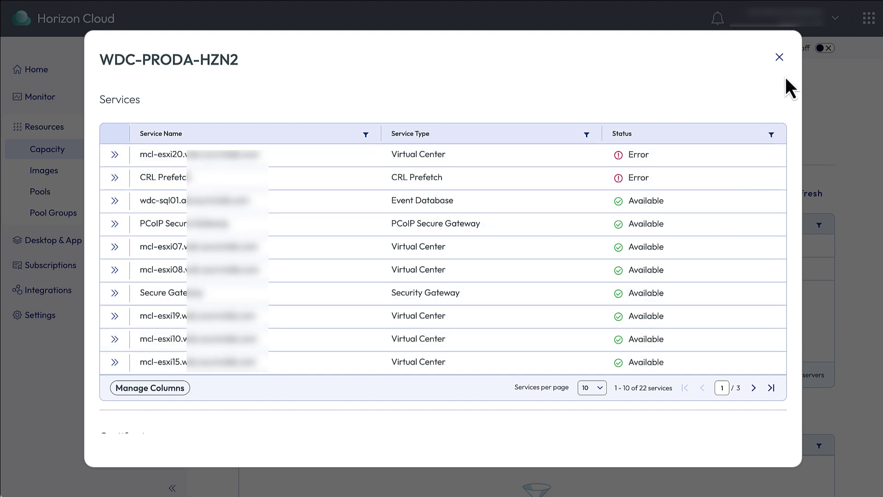
Step: Close WDC-PRODA-HZN2's details and scroll the Home dashboard down to the Analytics banner
click(779, 57)
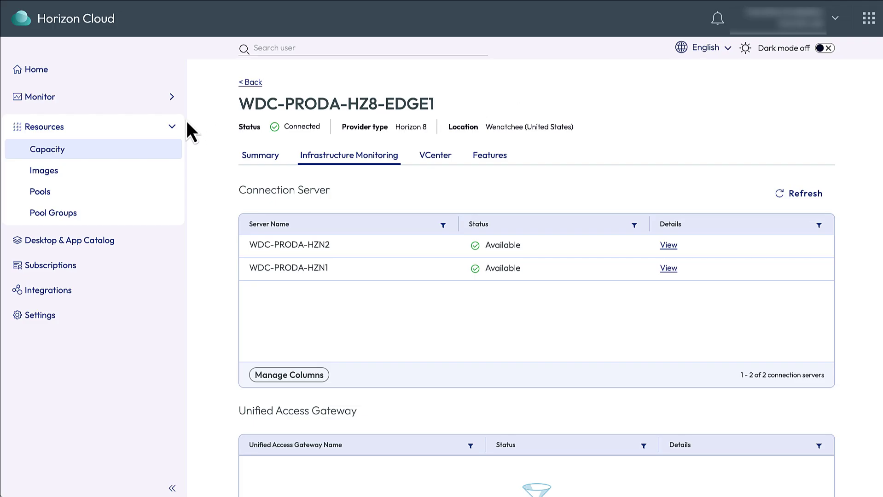
click(37, 73)
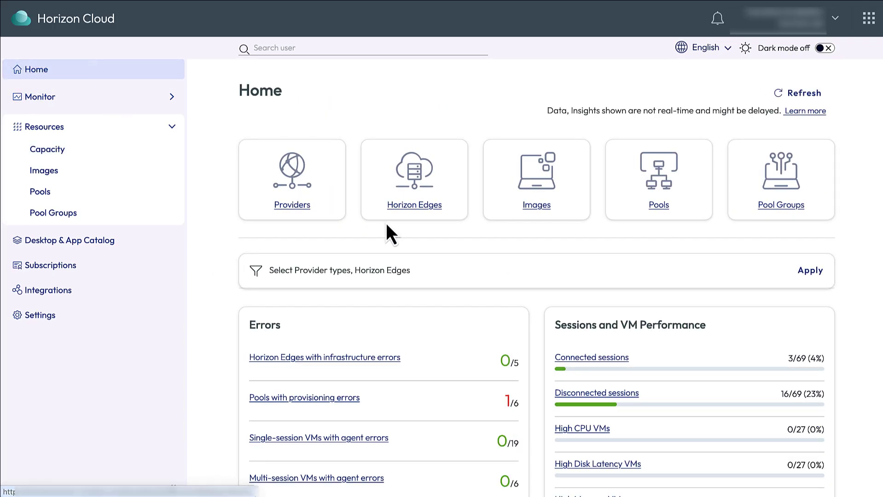
scroll(454, 369, down, 6)
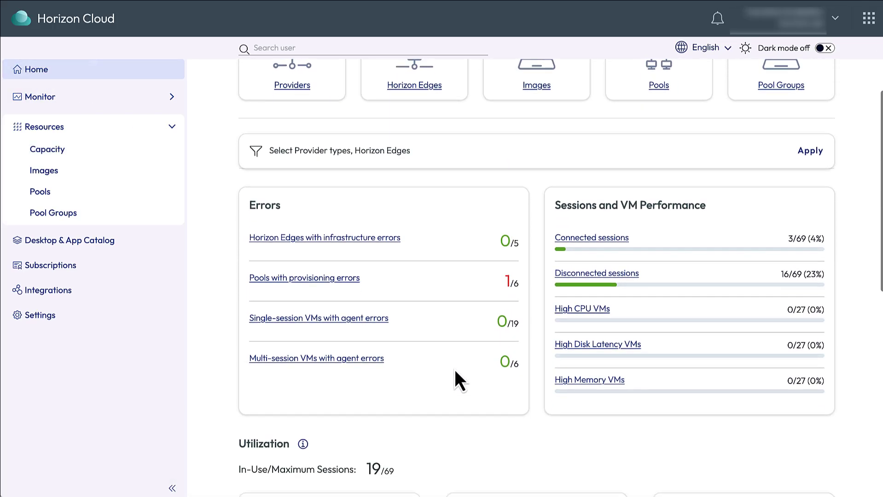
scroll(454, 370, down, 6)
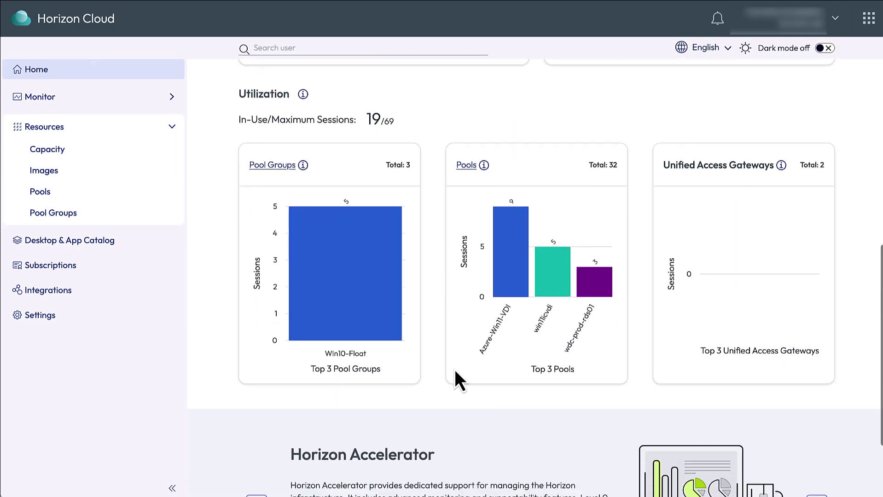
scroll(454, 369, down, 1)
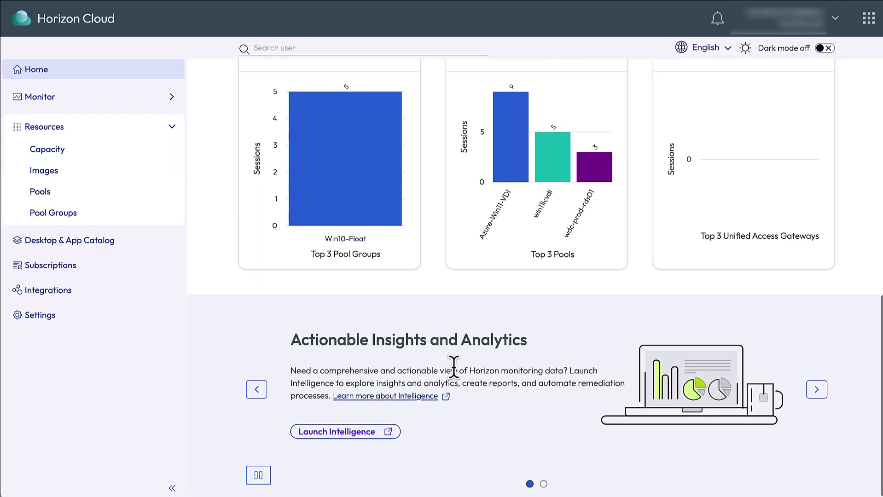
Step: Launch Intelligence, open Horizon Operations Overview, and view the 32 pools behind the Pools card
click(355, 437)
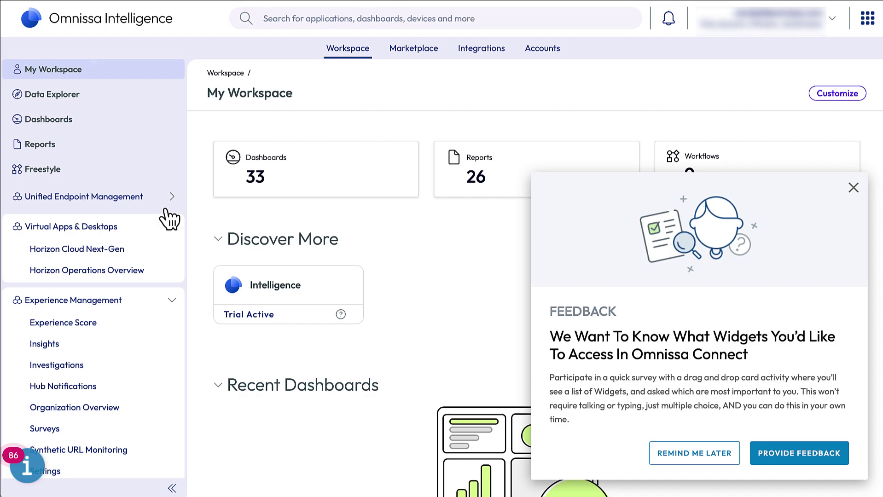
click(107, 273)
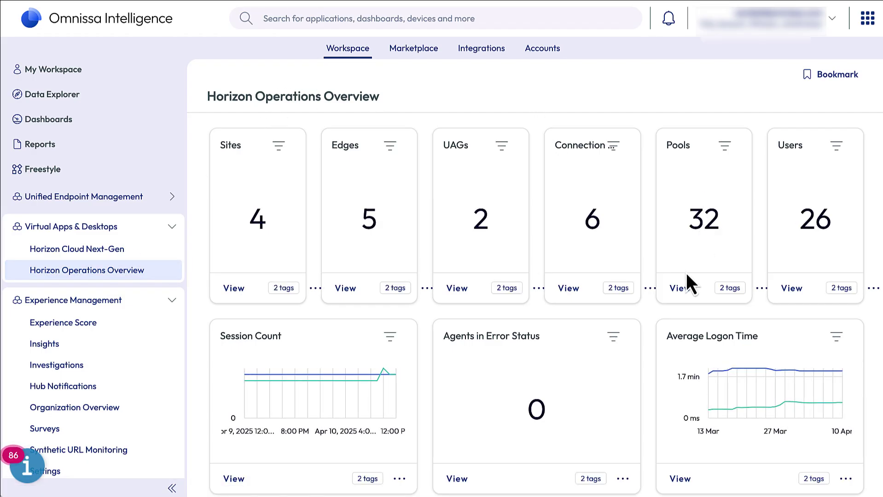
click(679, 288)
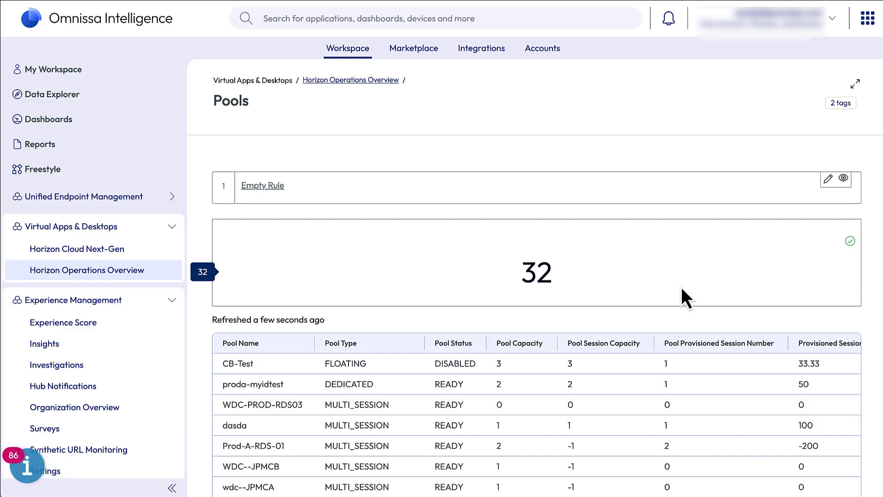
click(134, 275)
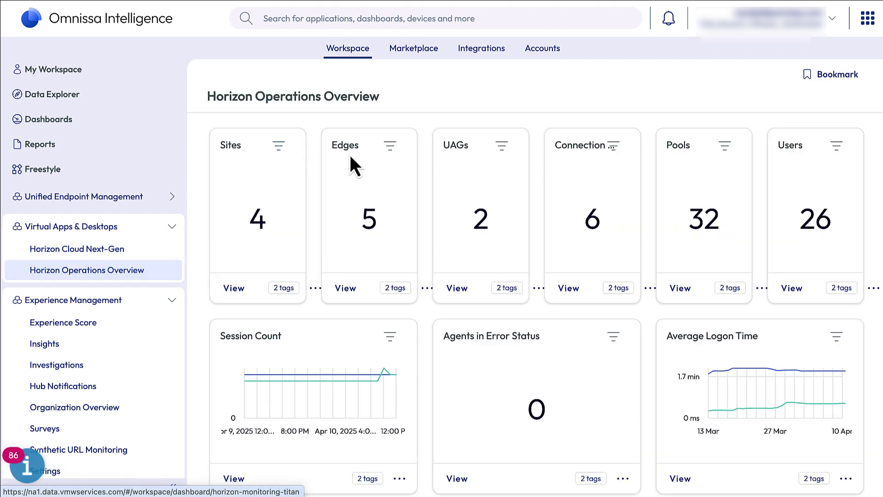
click(761, 289)
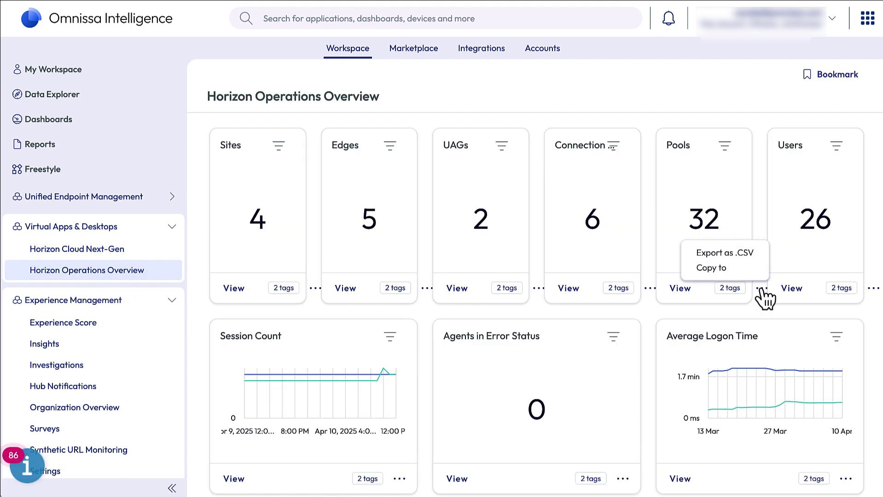
click(726, 177)
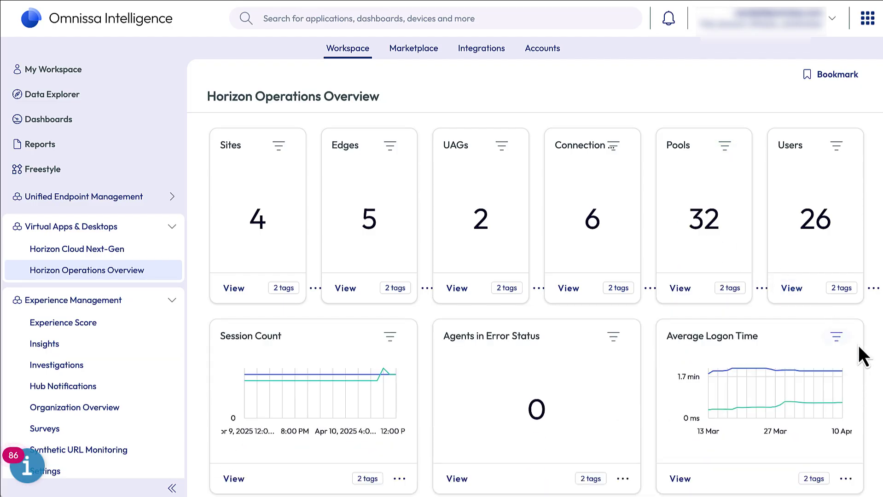
scroll(863, 357, down, 6)
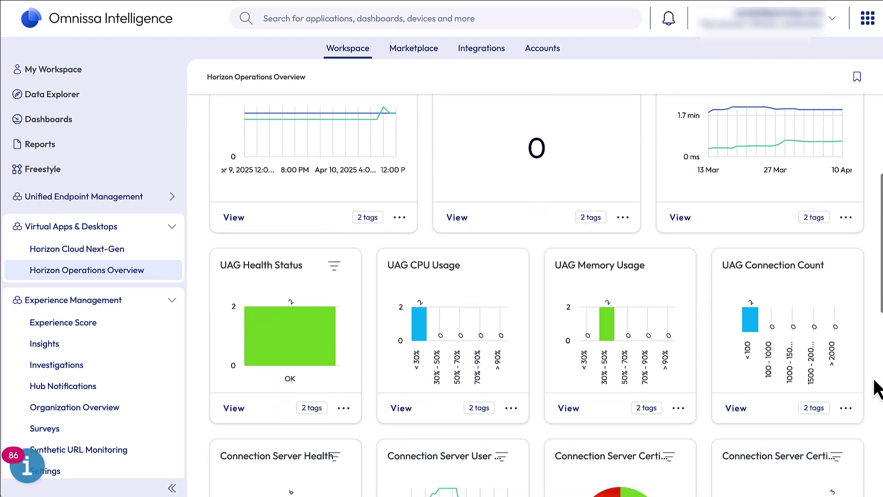
scroll(875, 381, down, 5)
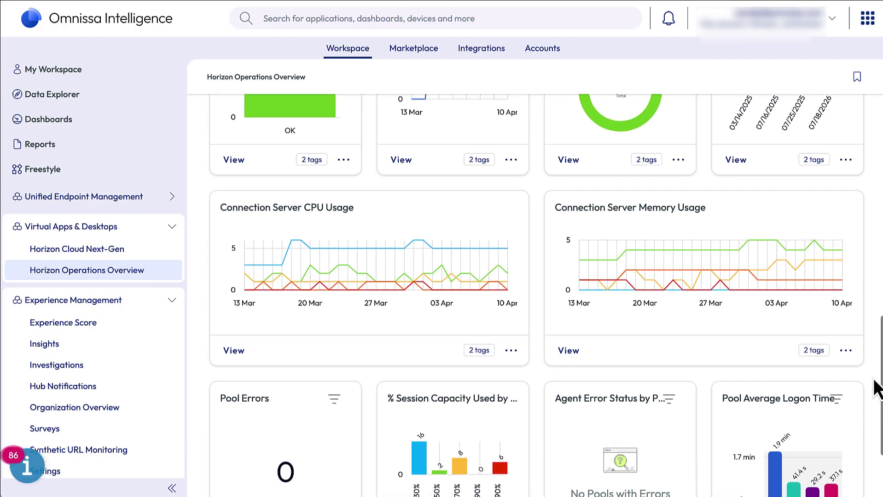
scroll(876, 388, down, 5)
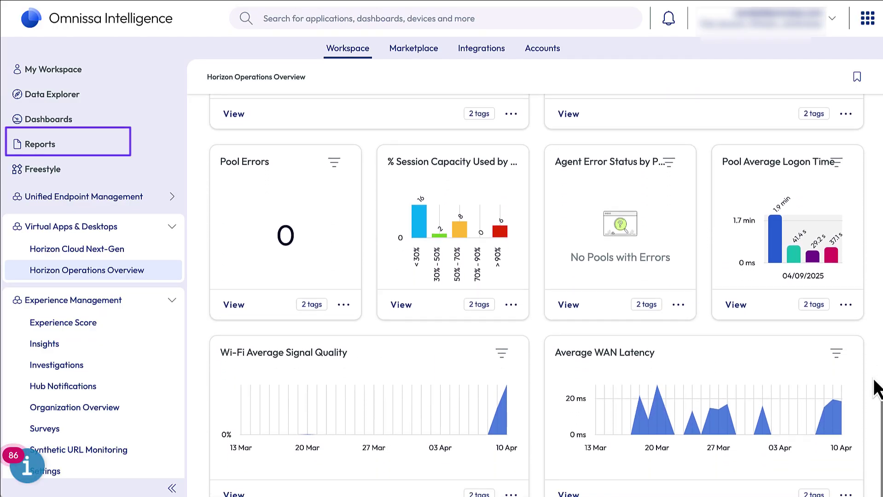